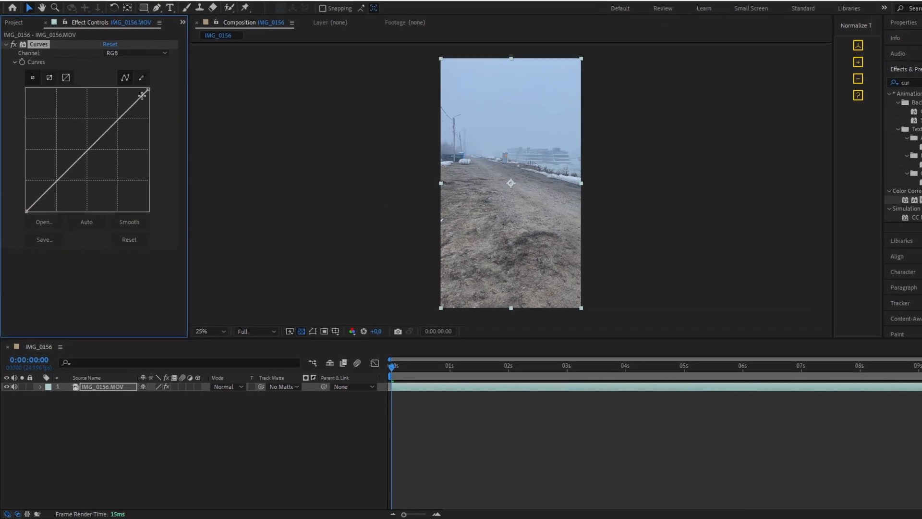
- Darken the brighter tones of the IMG_0156.MOV footage by lowering the upper part of the RGB curve
left_click_drag(121, 110, 128, 114)
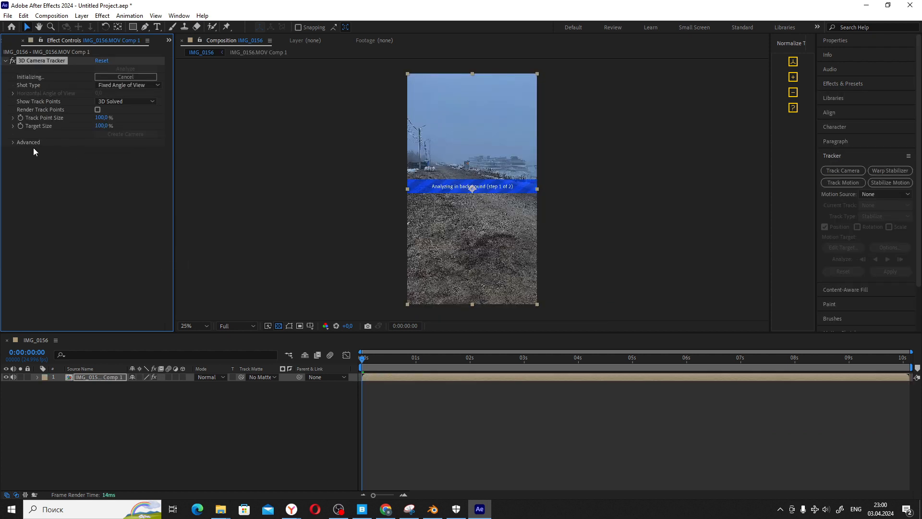
- Enable Detailed Analysis in the advanced settings of the 3D Camera Tracker effect
left_click(16, 143)
left_click(97, 175)
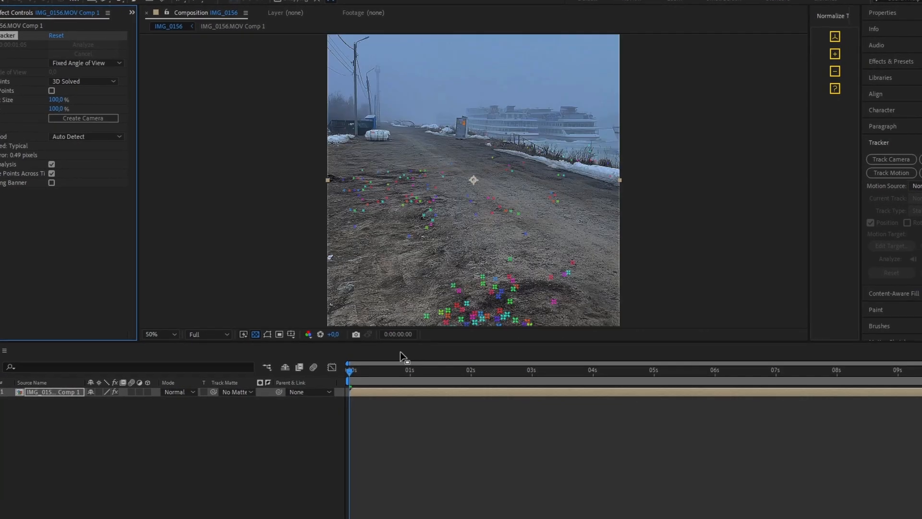
- Create a track solid and camera from the ground track points in the middle of the road at 0:00:06:10
left_click_drag(401, 371, 895, 382)
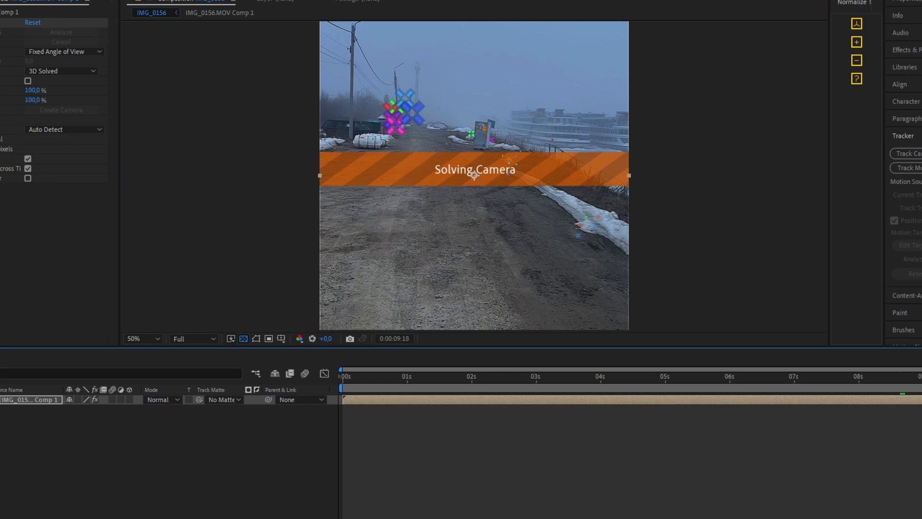
left_click_drag(340, 372, 892, 382)
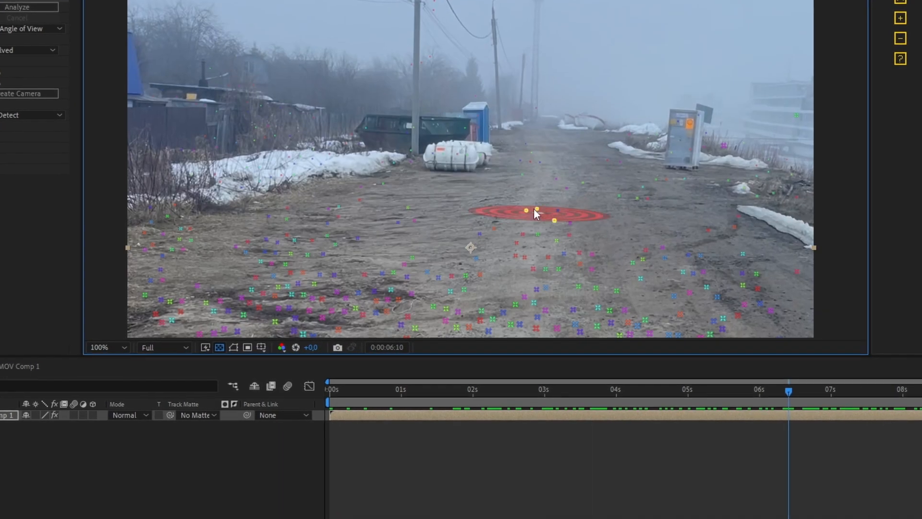
left_click(548, 261)
right_click(548, 261)
left_click(563, 277)
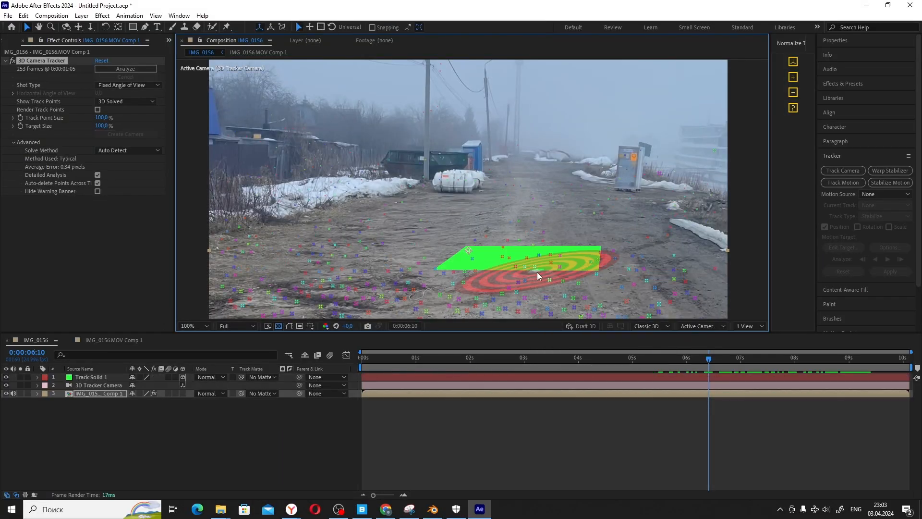
- Add another tracked layer from the track points beside the green dumpster at 0:00:01:18
mouse_move(709, 360)
left_mouse_down()
mouse_move(756, 364)
mouse_move(719, 363)
left_mouse_up()
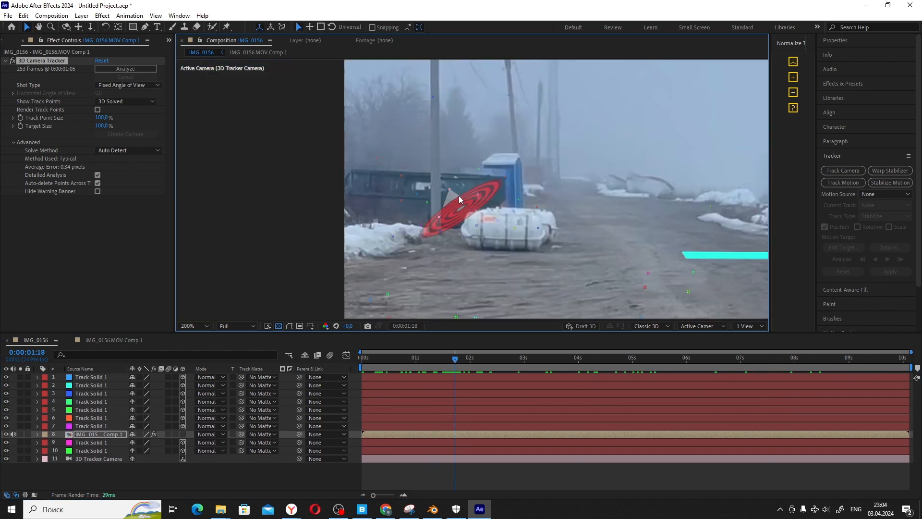
right_click(459, 195)
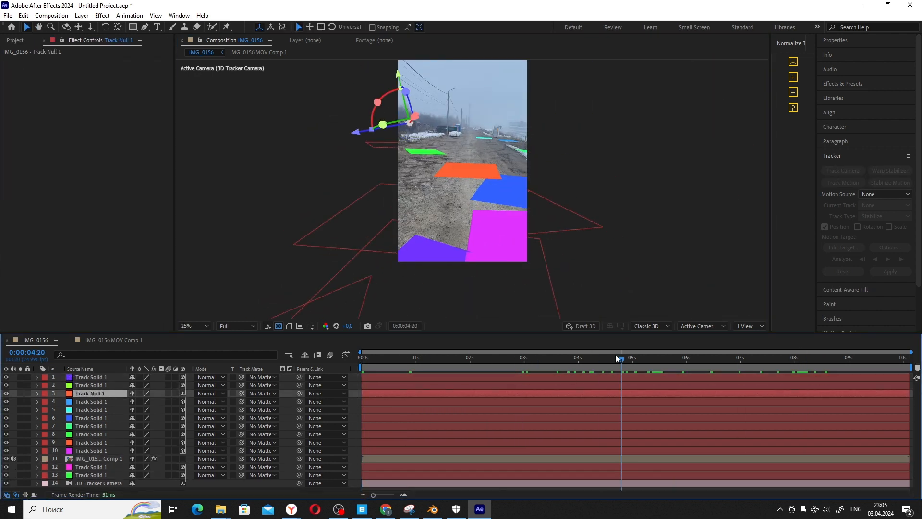
- Review the tracked solids over the whole clip, playing part of it back to check the grids against the road
left_click_drag(616, 357, 752, 357)
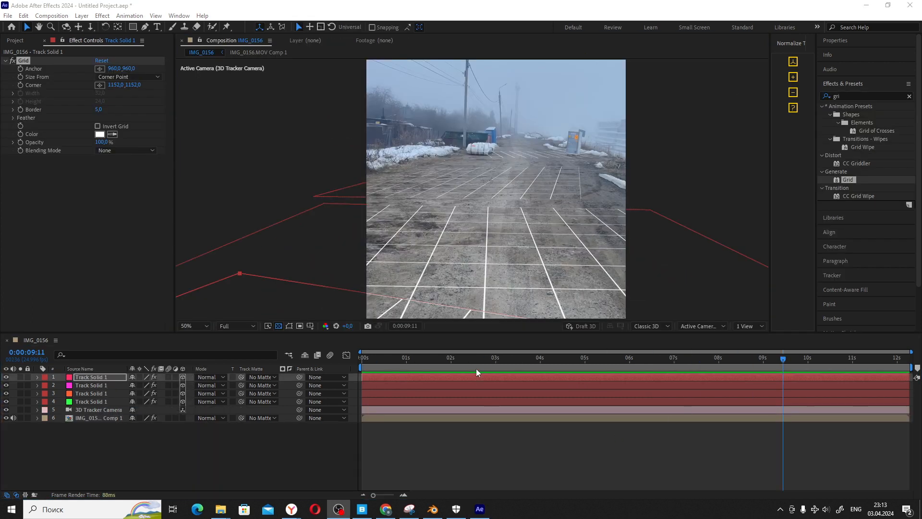
left_click_drag(476, 368, 539, 368)
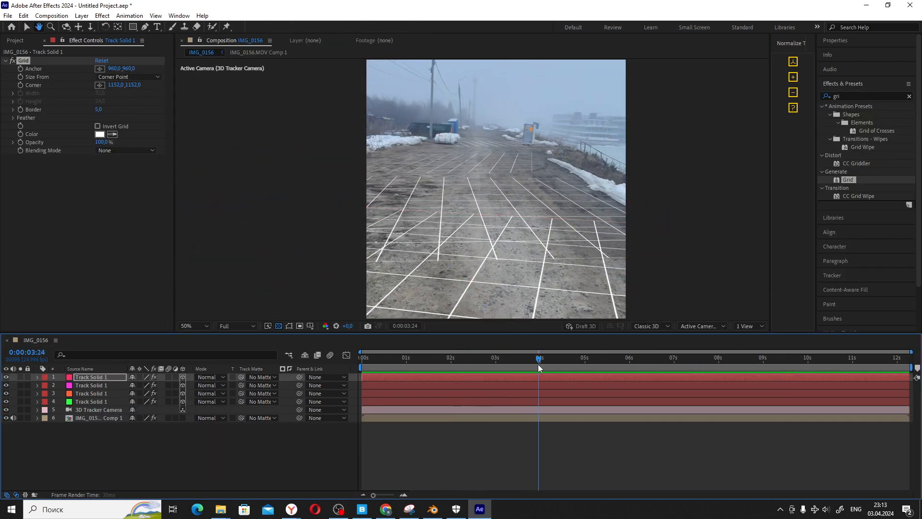
key("space")
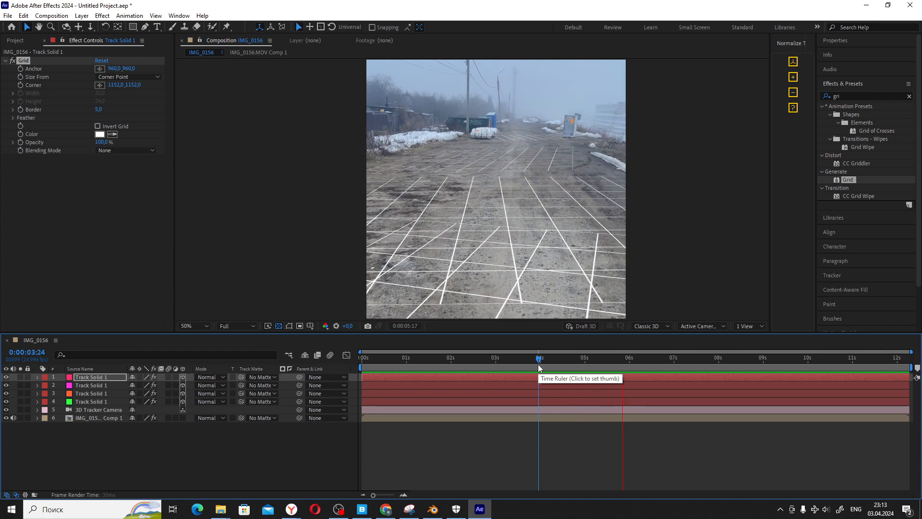
key("space")
left_click_drag(701, 361, 351, 367)
left_click(183, 450)
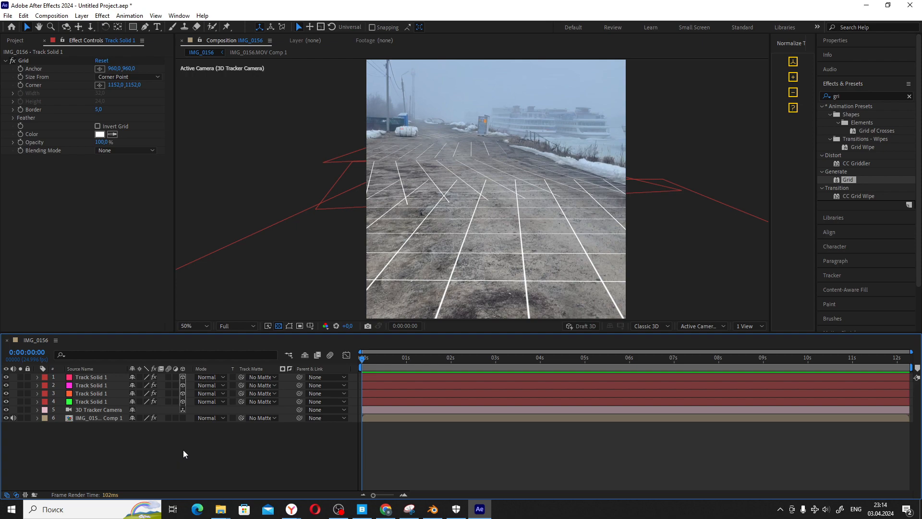
- Switch to Blender, play the tracked scene through the camera view, and select the 3D Tracker Camera
key("alt+Tab")
scroll(447, 261, "down", 7)
middle_click_drag(446, 260, 391, 226)
key("alt+a")
key("KP_0")
key("space")
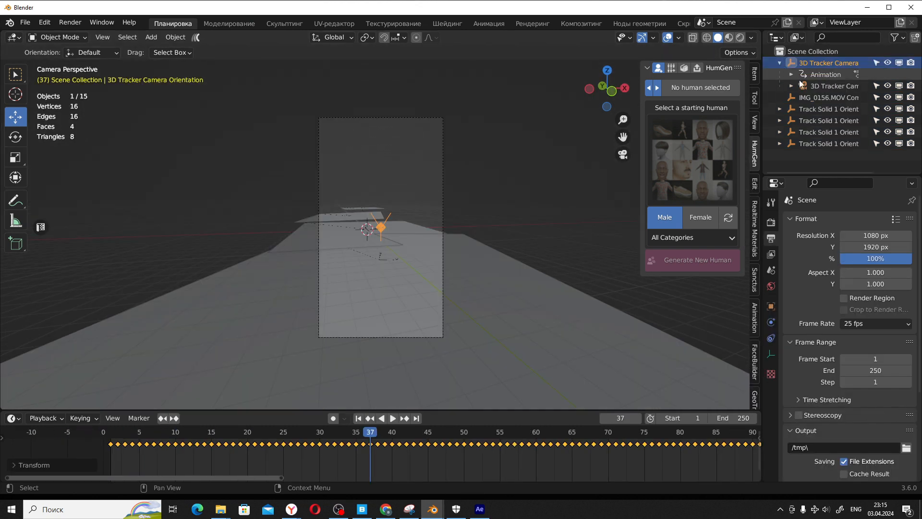
left_click(801, 85)
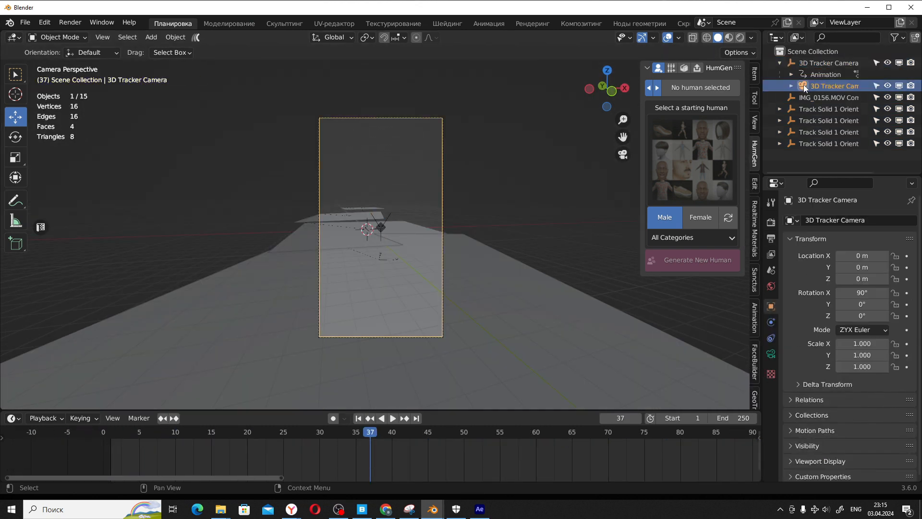
- Switch to After Effects and render the IMG_0156 composition to the desktop as an H.264 movie named 1234
key("alt+Tab")
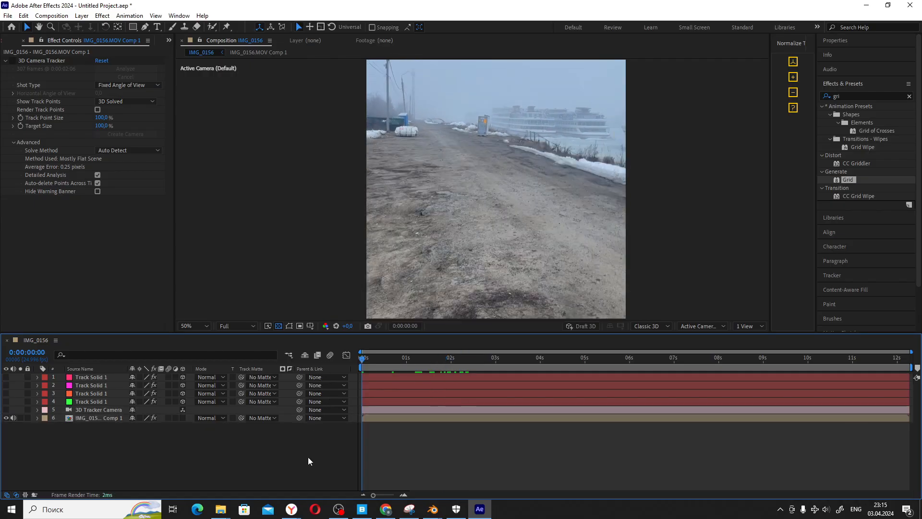
key("ctrl+m")
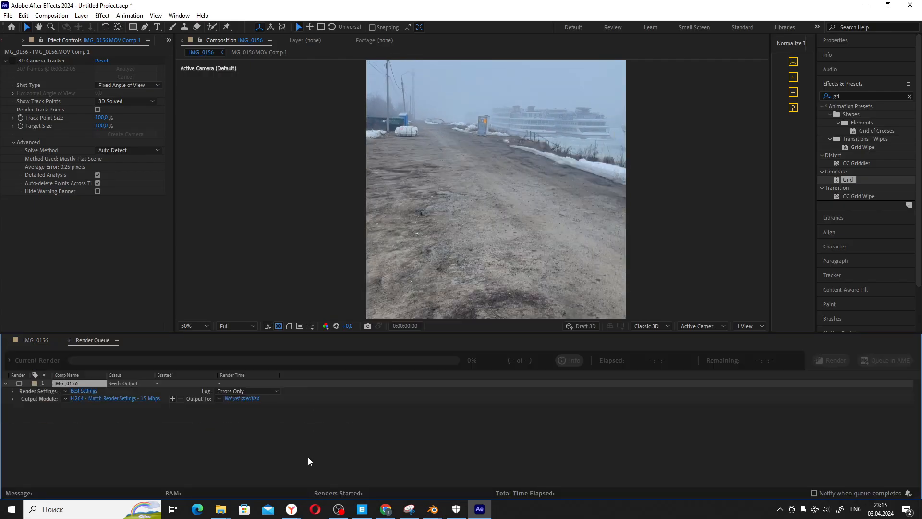
left_click(242, 398)
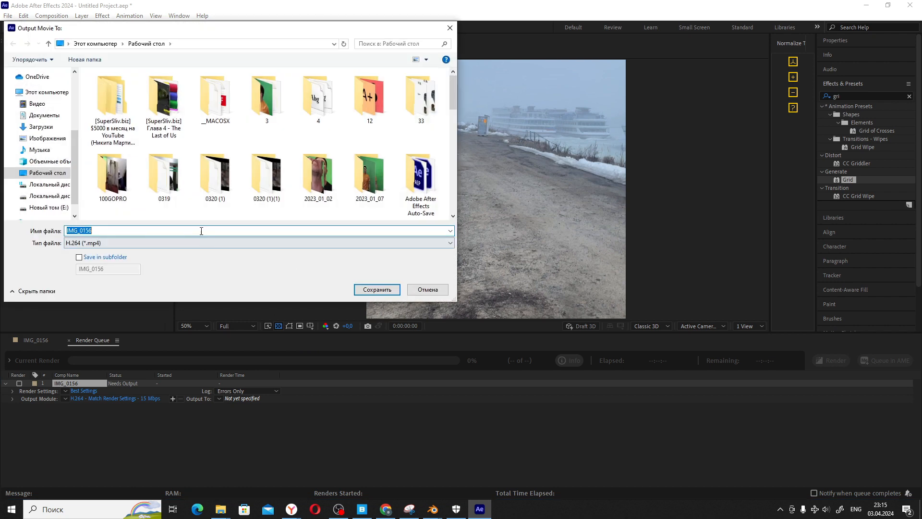
type("1234")
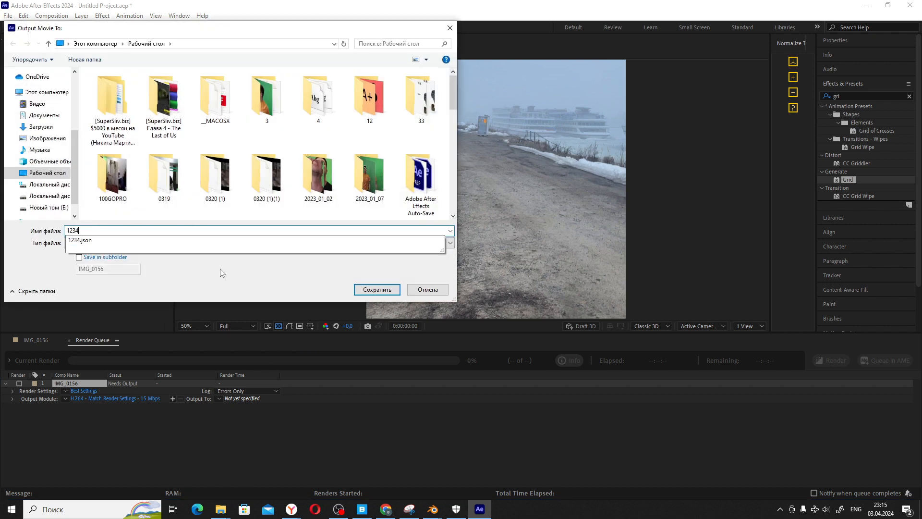
left_click(377, 289)
- Switch back to Blender and load the movie clip 1234.mp4 as the tracker camera's background
left_click(432, 509)
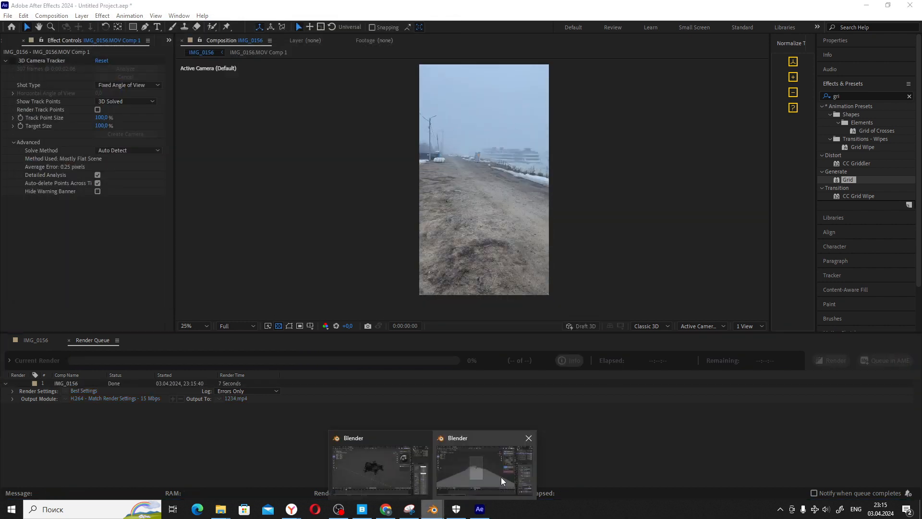
left_click(501, 476)
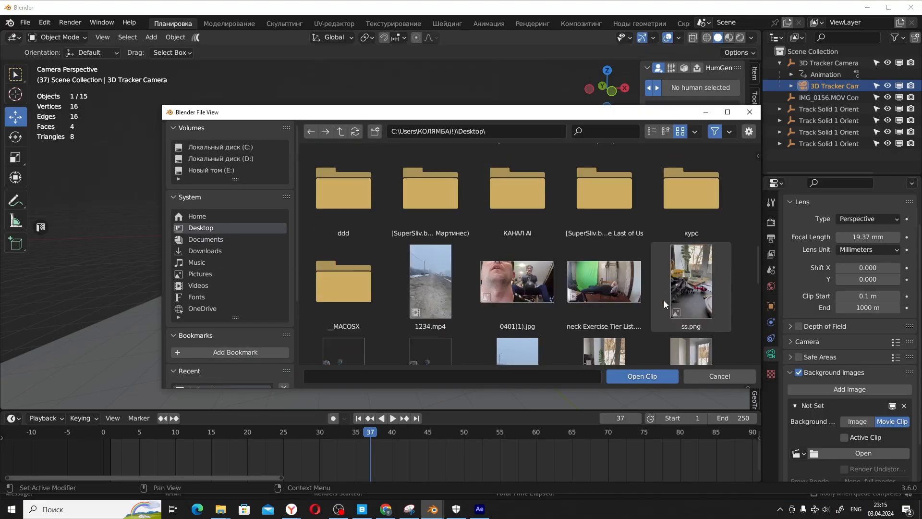
scroll(665, 302, "down", 3)
double_click(430, 195)
scroll(391, 246, "up", 4)
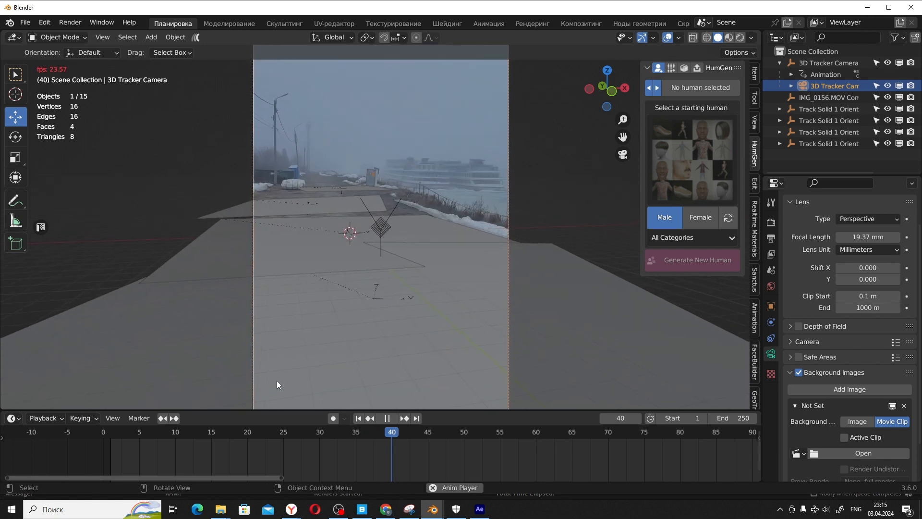
- Play the scene from near its first frame to check the camera motion against the background footage
left_click(118, 434)
key("space")
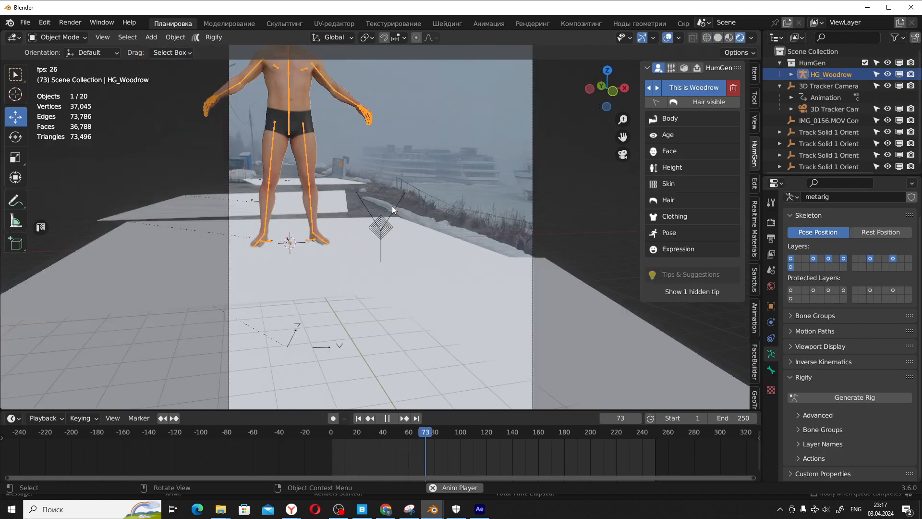
scroll(392, 206, "down", 2)
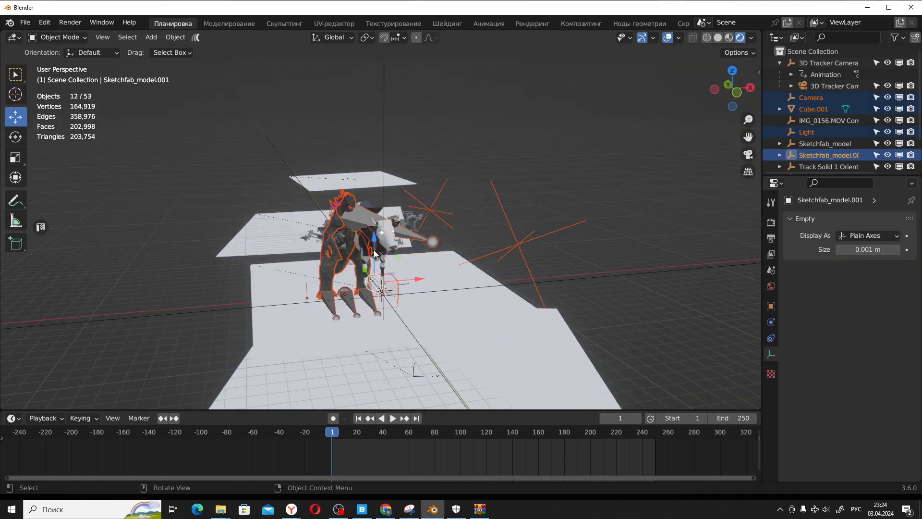
- Adjust the Godzilla model's height along the Z axis so that it sits on the cow's back
left_click_drag(374, 254, 374, 185)
scroll(434, 211, "up", 2)
middle_click_drag(434, 211, 452, 165)
scroll(399, 204, "up", 5)
left_click_drag(453, 166, 447, 214)
middle_click_drag(447, 215, 448, 183)
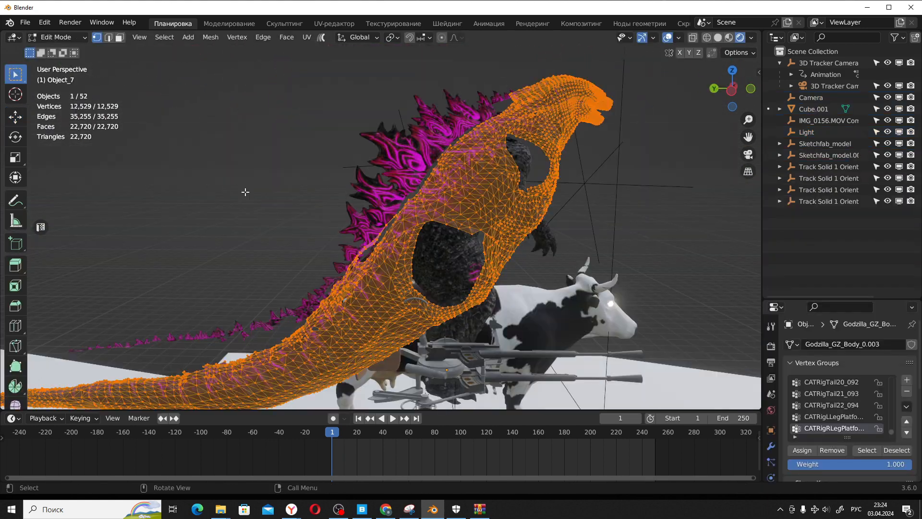
- Scale the selected right arm collarbone bone of the Godzilla armature in Pose Mode
middle_click_drag(247, 191, 319, 249)
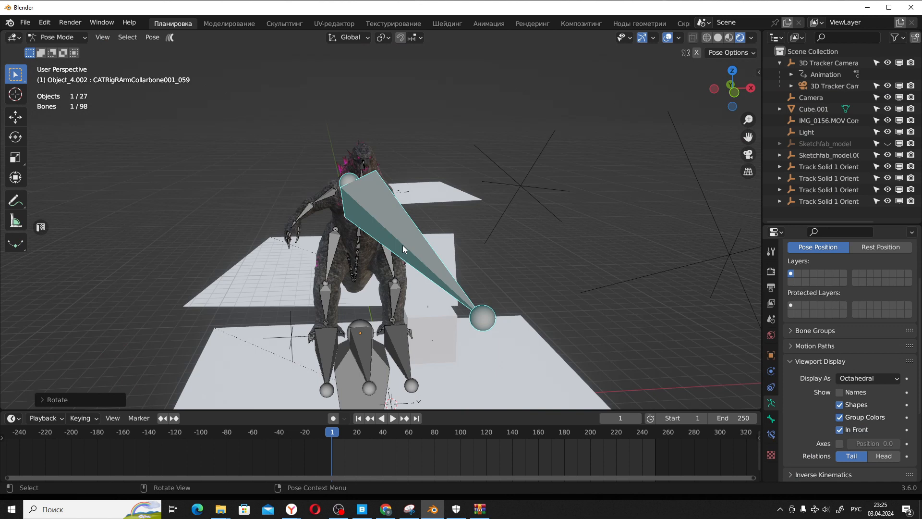
key("s")
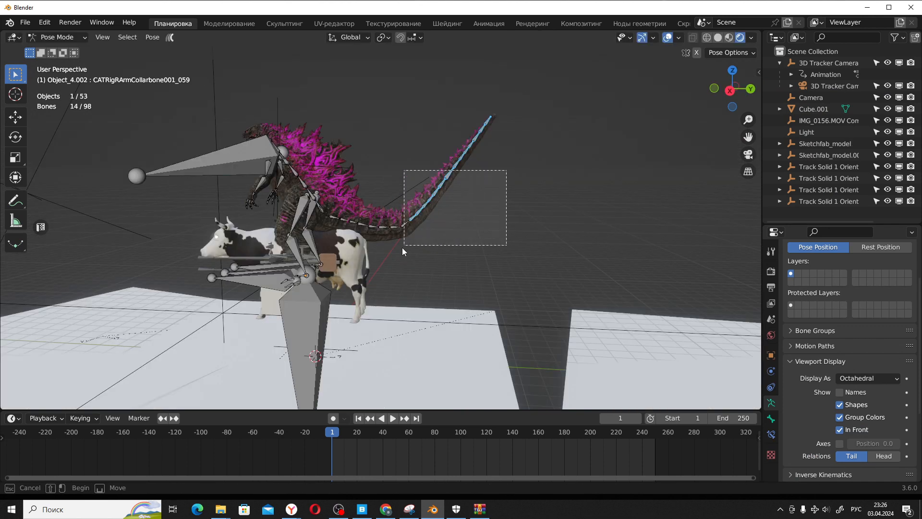
- Select the bones toward the end of Godzilla's tail and rotate them to curl the tail upward
left_click_drag(402, 248, 398, 248)
left_click_drag(535, 87, 395, 250)
key("r")
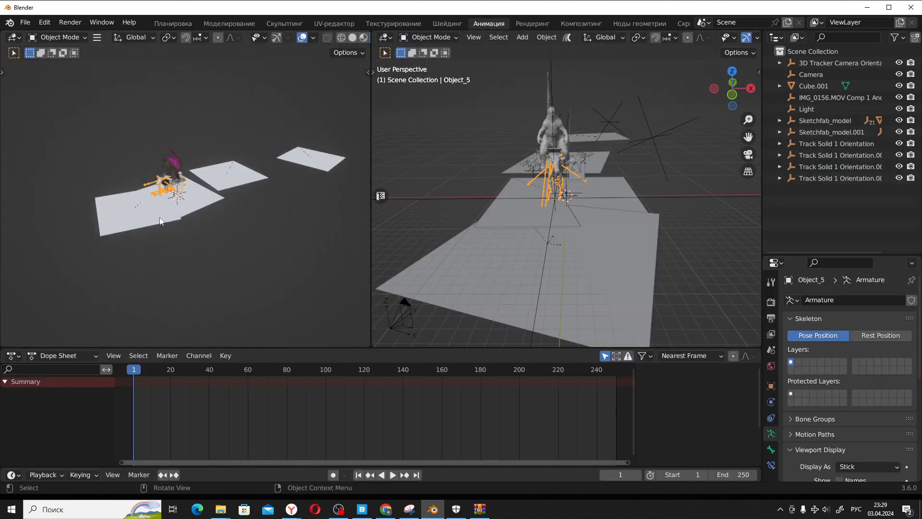
- Select and delete the track solid planes lying beneath the models
left_click(194, 203)
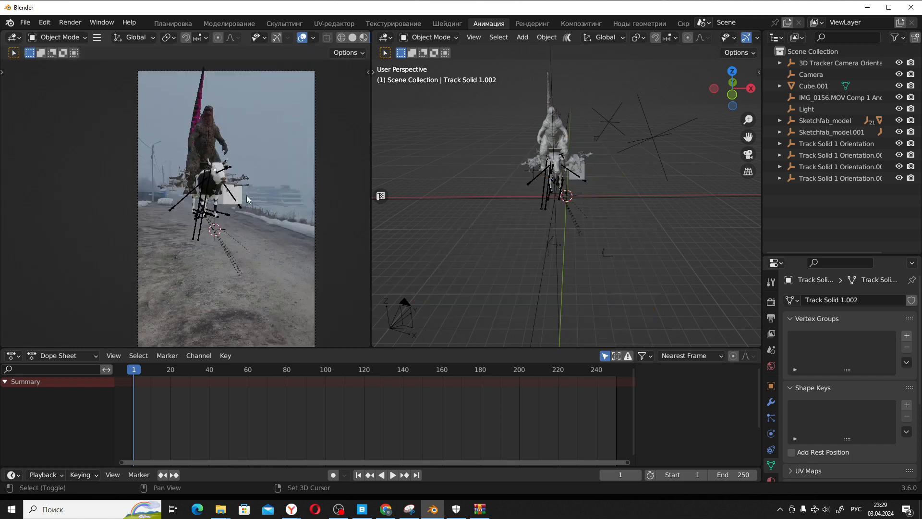
scroll(246, 195, "up", 3)
middle_click_drag(277, 207, 147, 212)
scroll(148, 213, "up", 3)
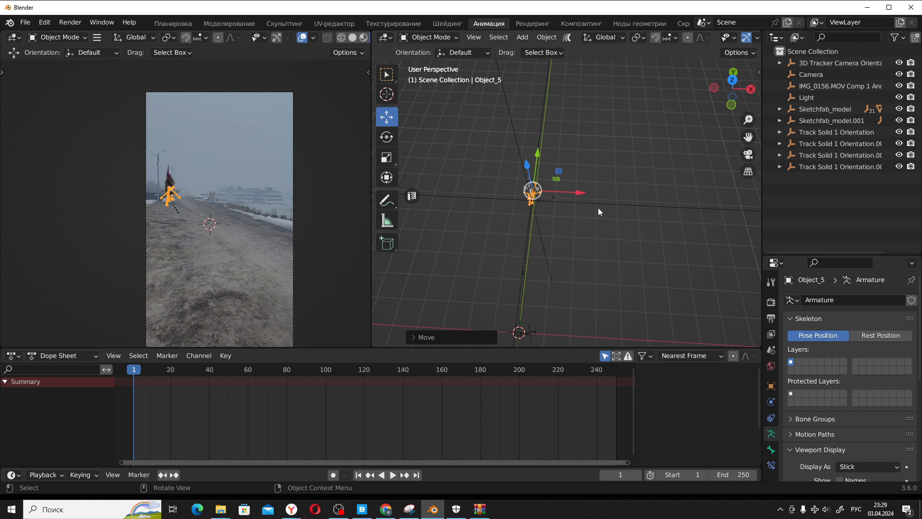
- Add a NURBS path in the top view, turned 90° about Z and scaled to about 2.487
key("KP_7")
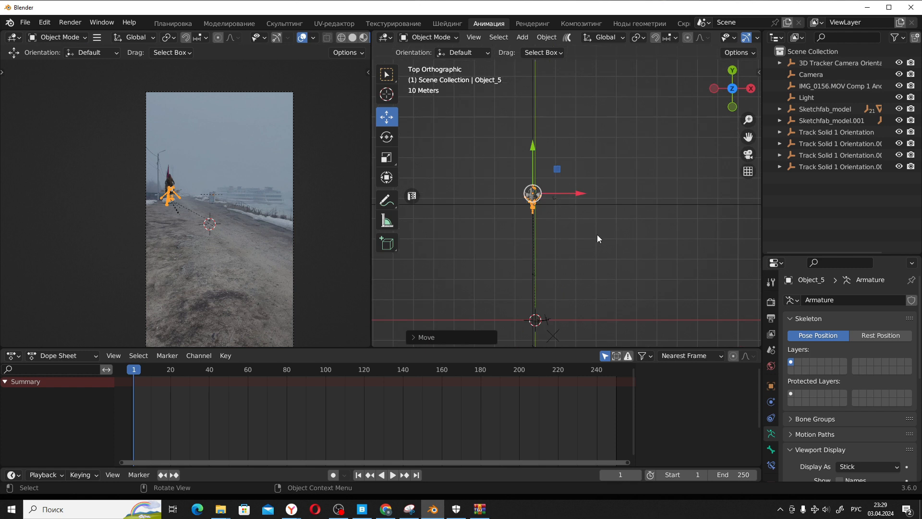
key("shift+a")
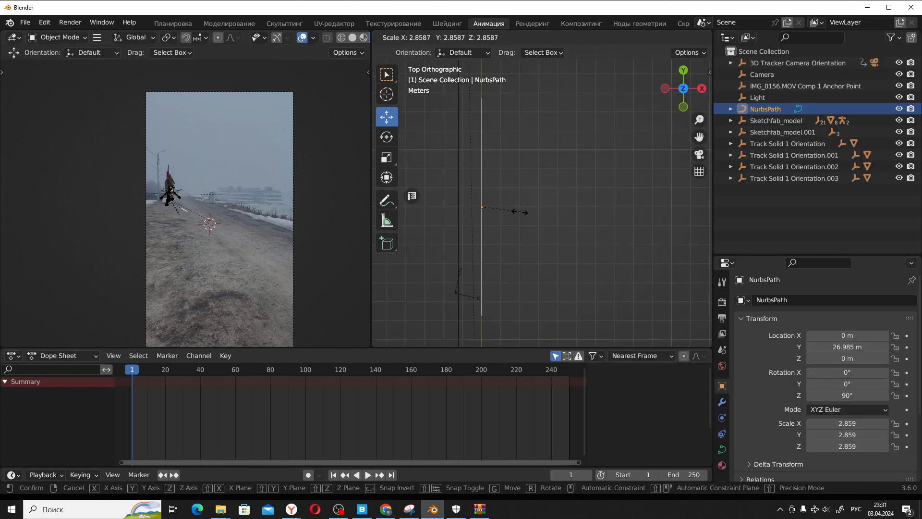
left_click(518, 207)
- Extend the path from its end control point along the Y axis toward the models
key("Tab")
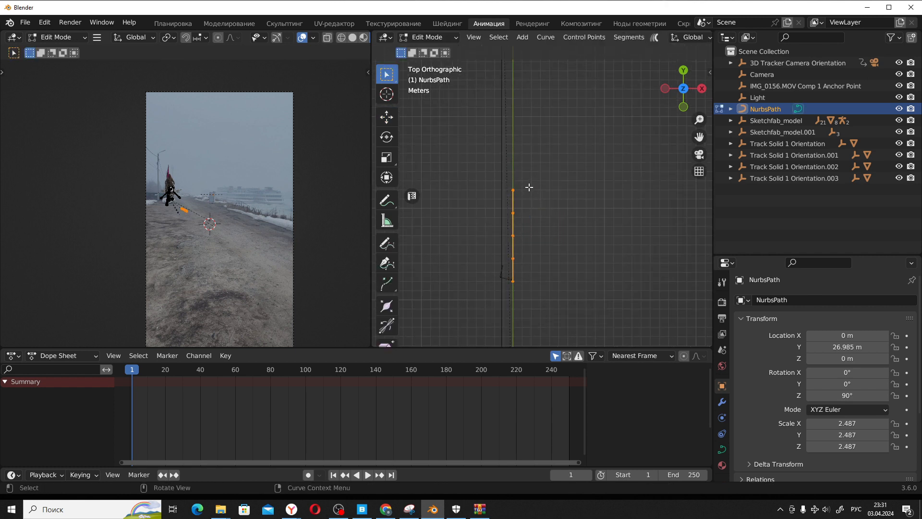
middle_click_drag(540, 154, 532, 208, "shift")
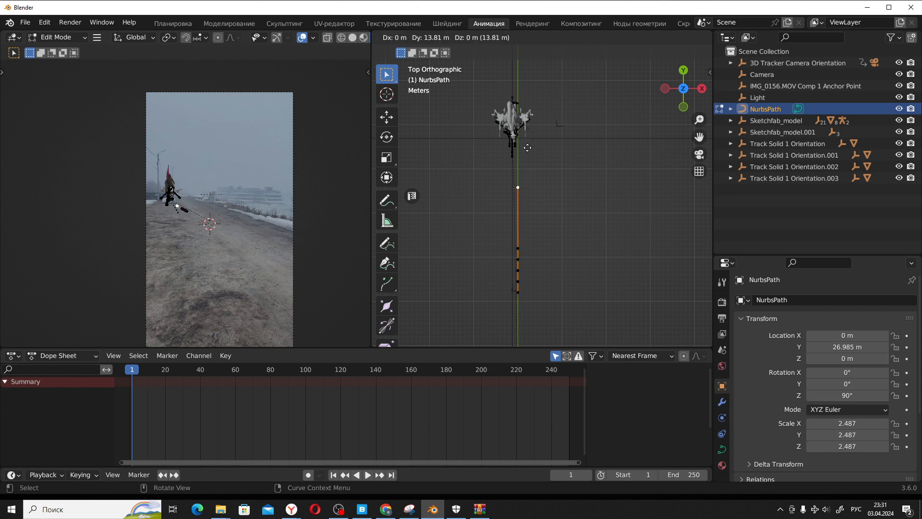
key("Tab")
- Select the cow's armature, Object_5, in the front view
key("KP_1")
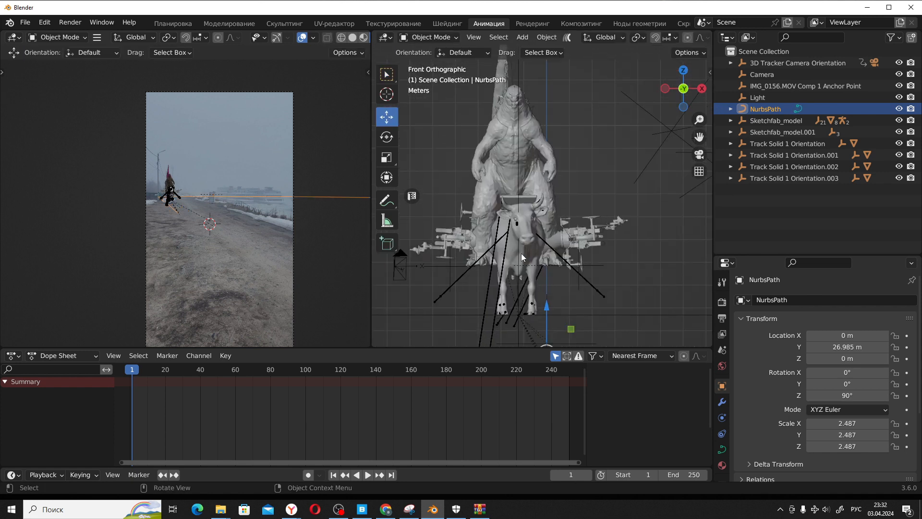
scroll(528, 252, "up", 2)
left_click(485, 251)
scroll(485, 250, "down", 2)
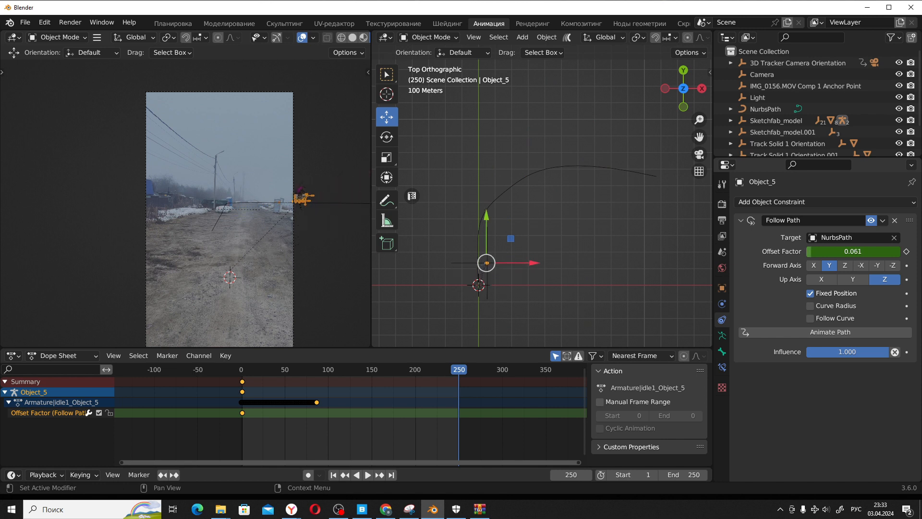
- Move Object_5 in the top view so that it lies on the starting end of the path
scroll(494, 261, "down", 1)
left_click_drag(524, 275, 523, 274)
scroll(248, 204, "up", 4)
left_click(477, 232)
scroll(240, 219, "down", 1)
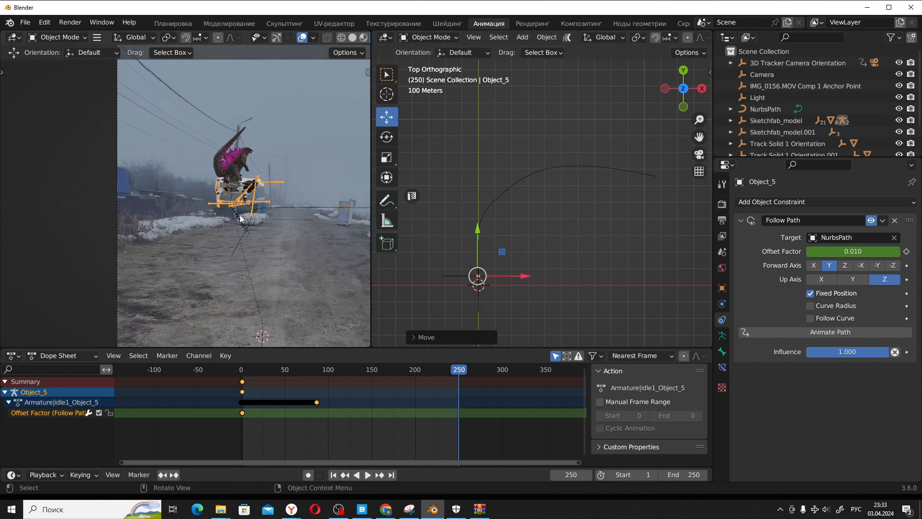
- Scrub the animation from frame 250 back toward the start and inspect the models and the NURBS path in camera and top views
left_click_drag(459, 369, 252, 368)
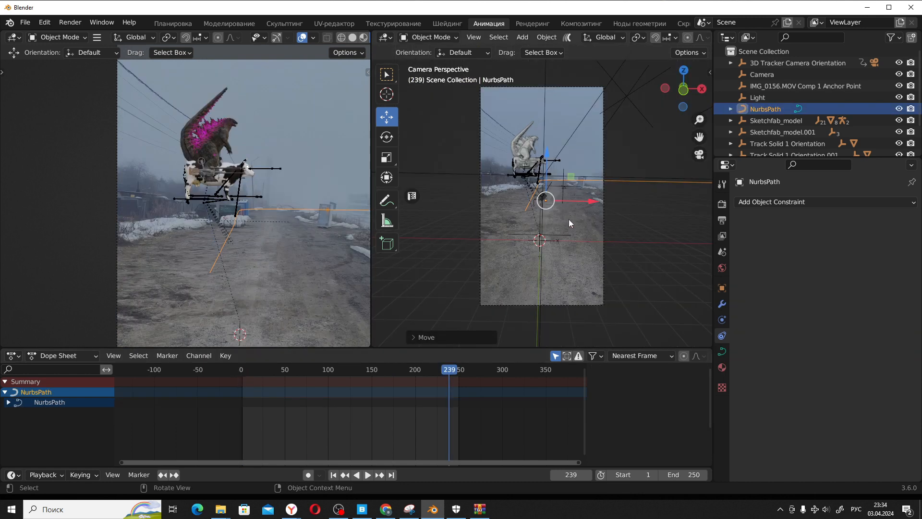
key("KP_7")
key("KP_Decimal")
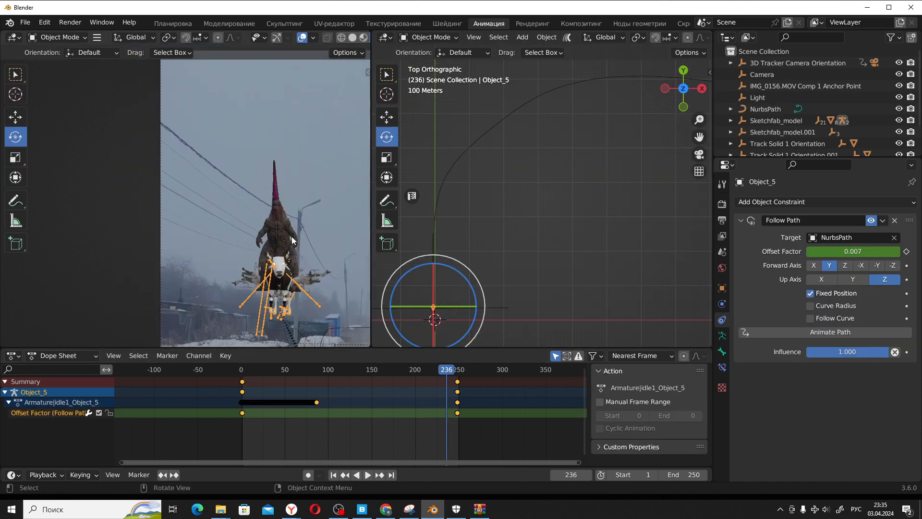
scroll(328, 249, "up", 5)
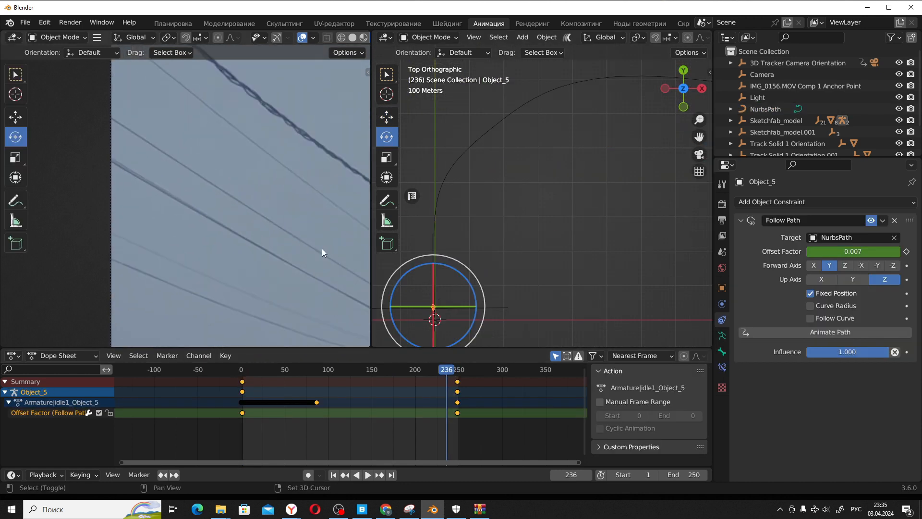
scroll(135, 157, "down", 5)
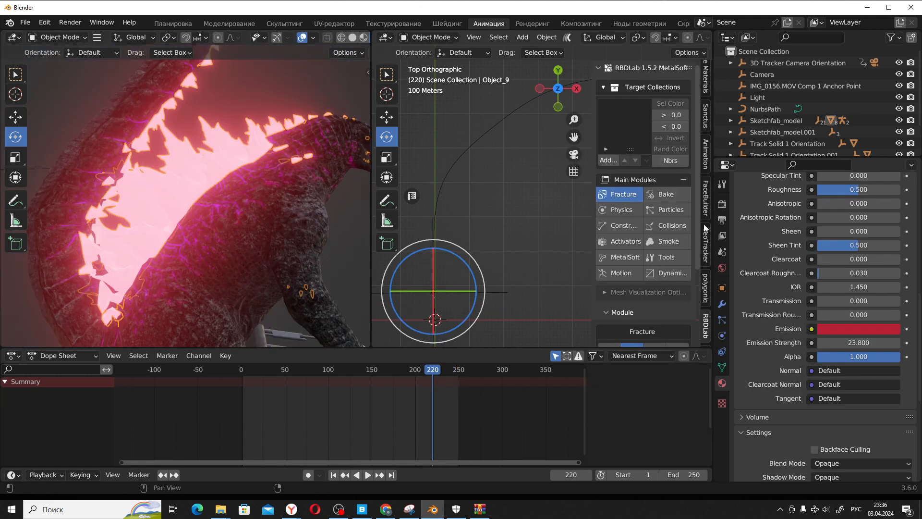
- Use the Sanctus Library's Digital Desintegration effect material on Godzilla's back spines, with Animate at 0.490, Wires at 0.500 and faces at 0.090
left_click(706, 198)
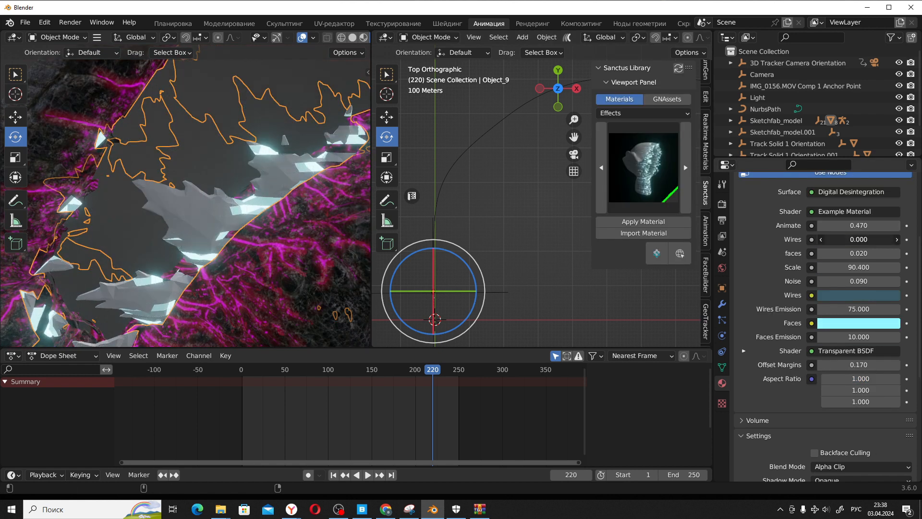
mouse_move(859, 258)
left_mouse_down()
mouse_move(879, 258)
mouse_move(843, 267)
left_mouse_up()
mouse_move(859, 226)
left_mouse_down()
mouse_move(886, 225)
mouse_move(861, 225)
left_mouse_up()
scroll(309, 233, "down", 5)
middle_click_drag(309, 234, 358, 211)
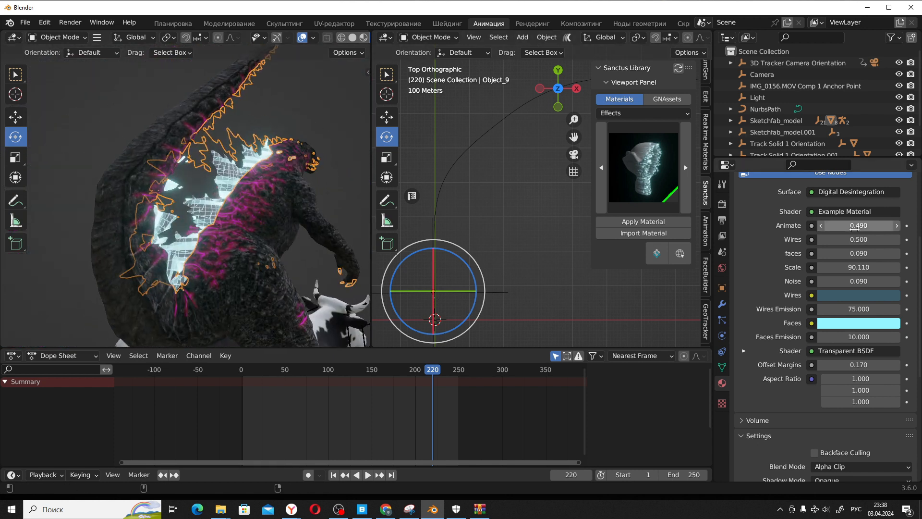